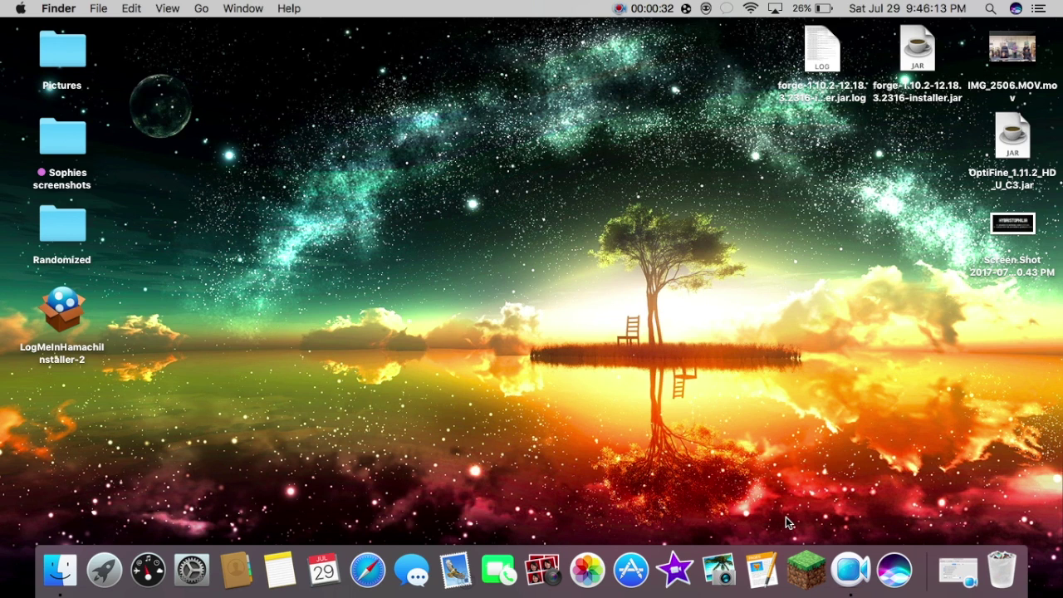
- Search Google for 'mr cray' and pick the 'mr crayfish's furniture mod' suggestion
left_click(821, 58)
left_click(581, 172)
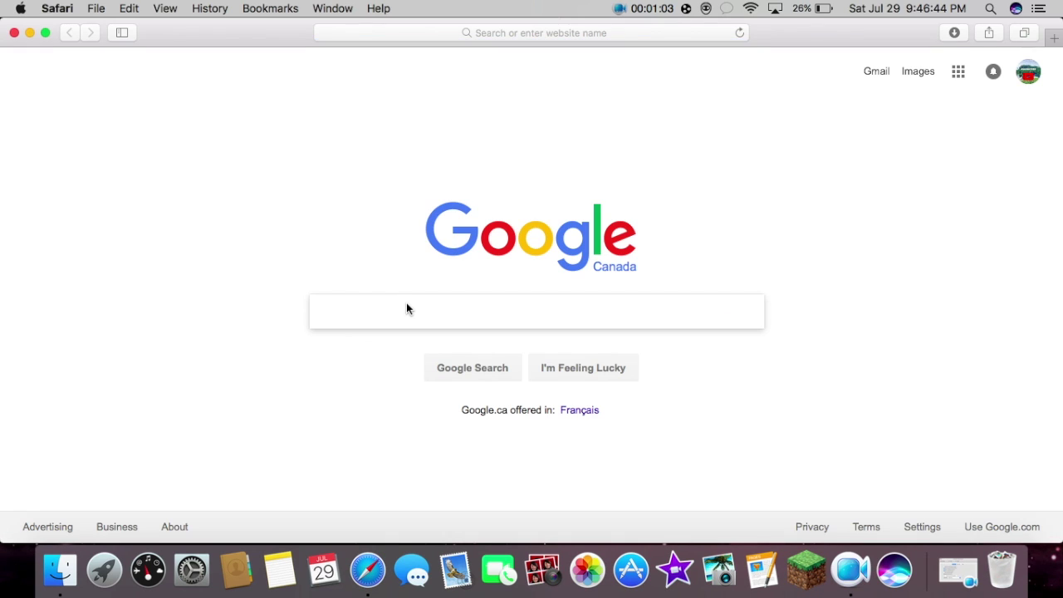
type("mr ")
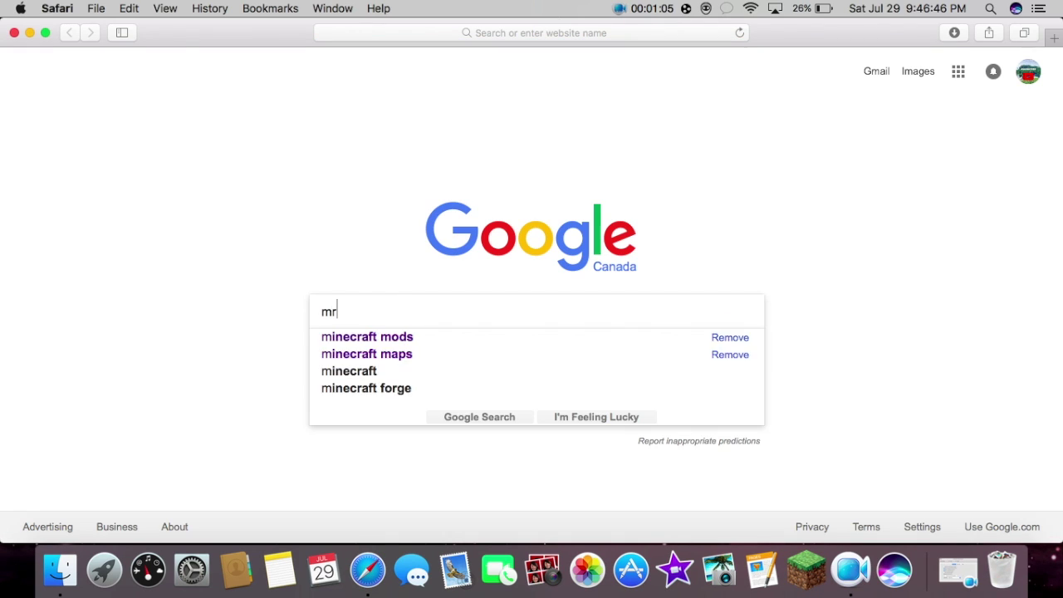
type("cray")
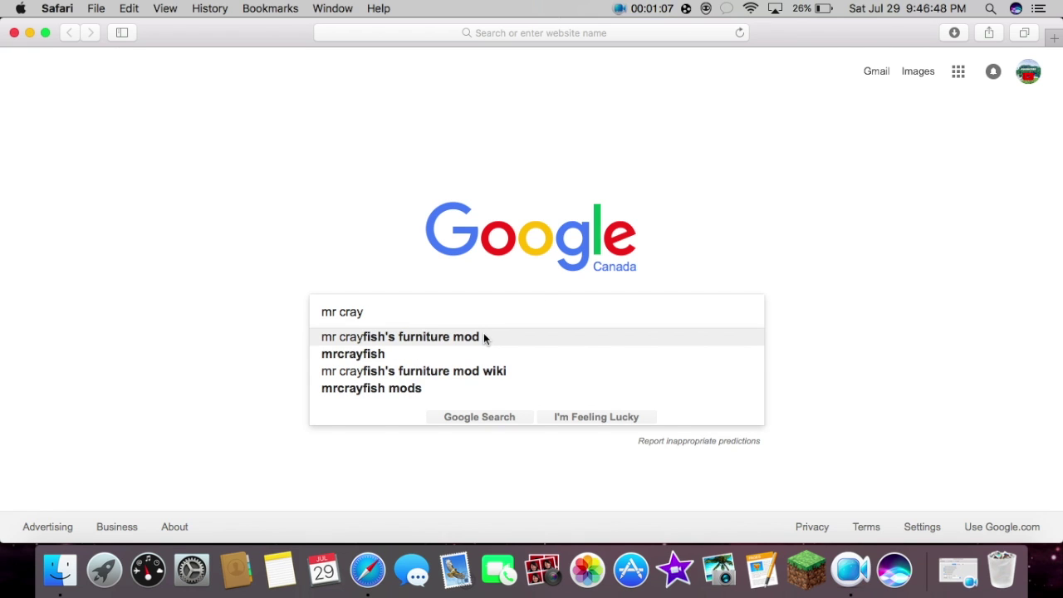
left_click(483, 334)
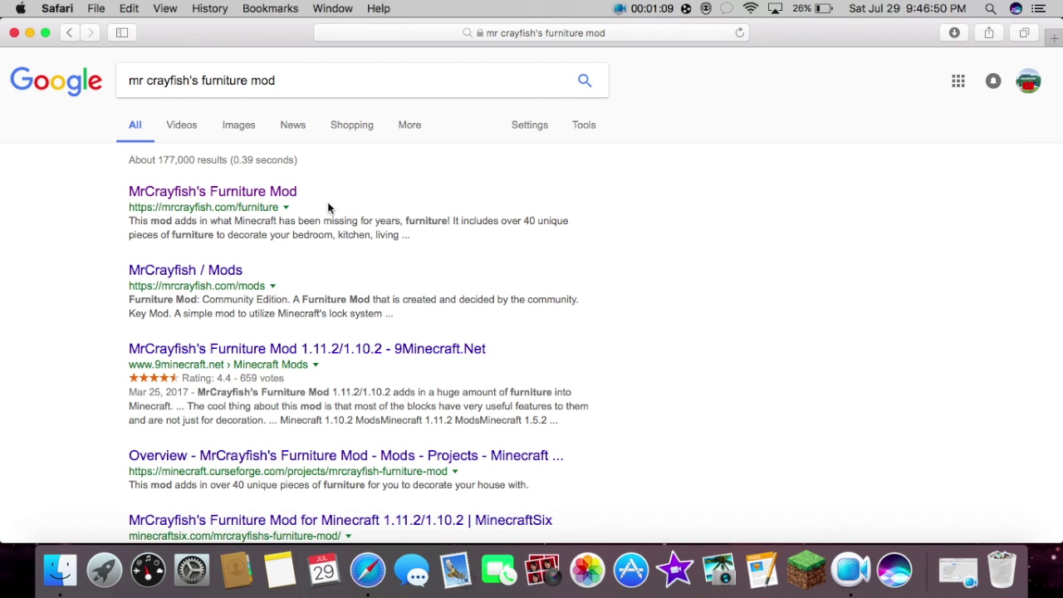
- Open the official Furniture Mod page and show its downloads listed by Minecraft version
left_click(271, 196)
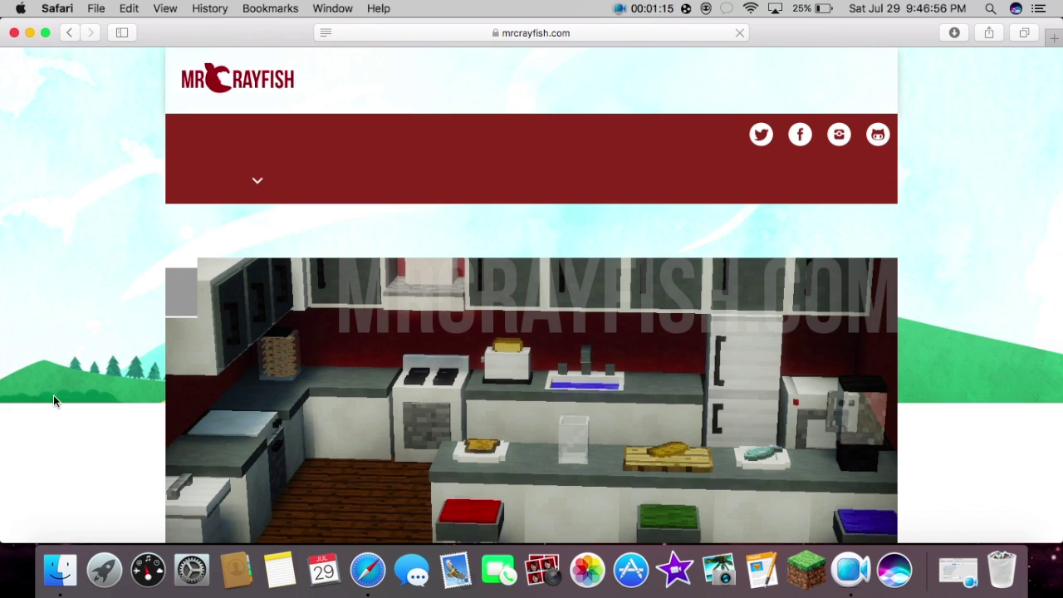
scroll(41, 336, "down", 5)
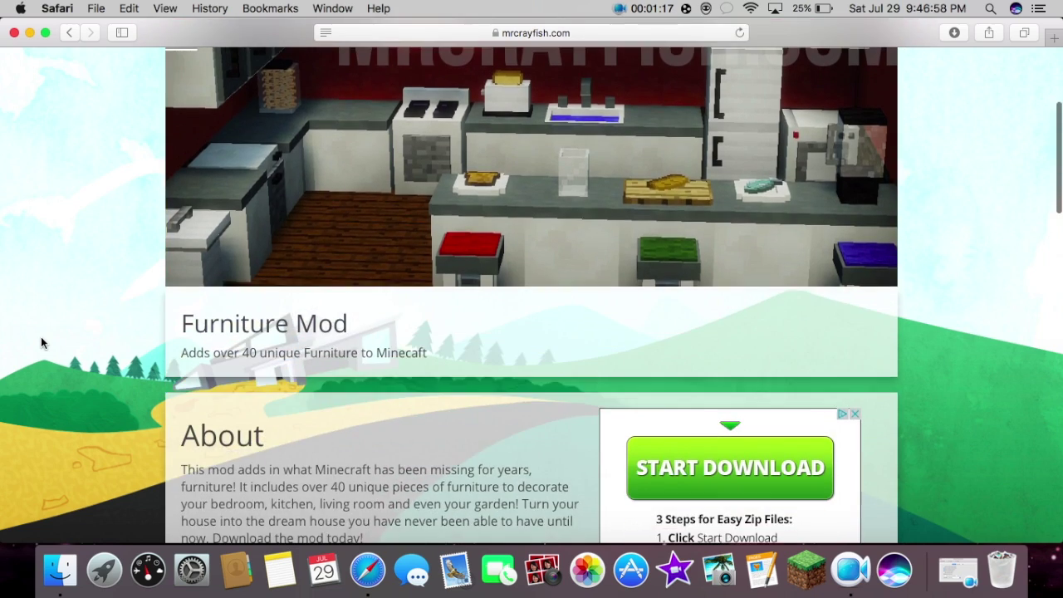
scroll(41, 336, "down", 15)
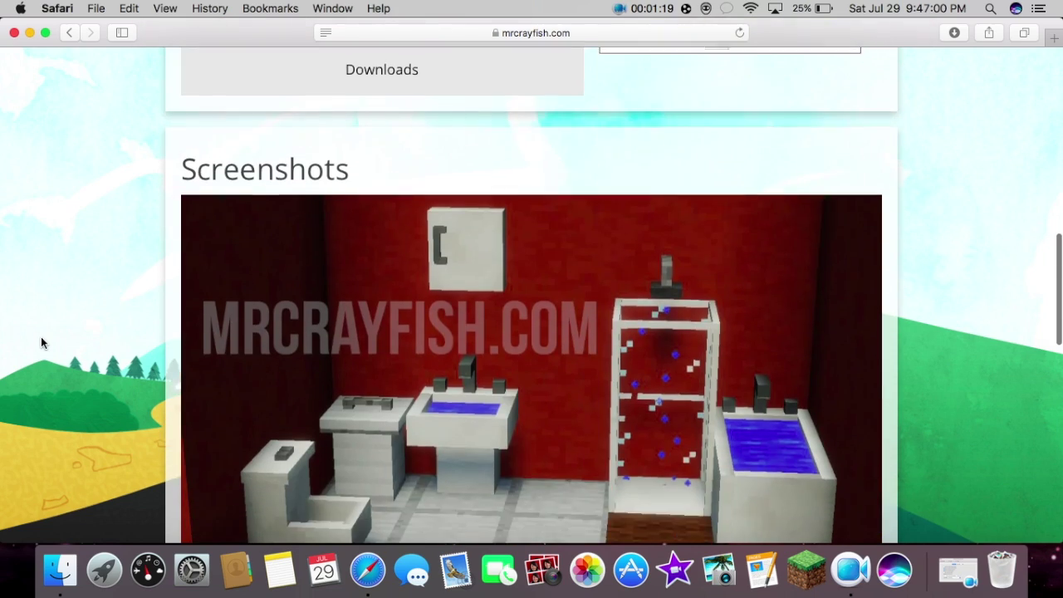
scroll(40, 337, "up", 2)
left_click(366, 151)
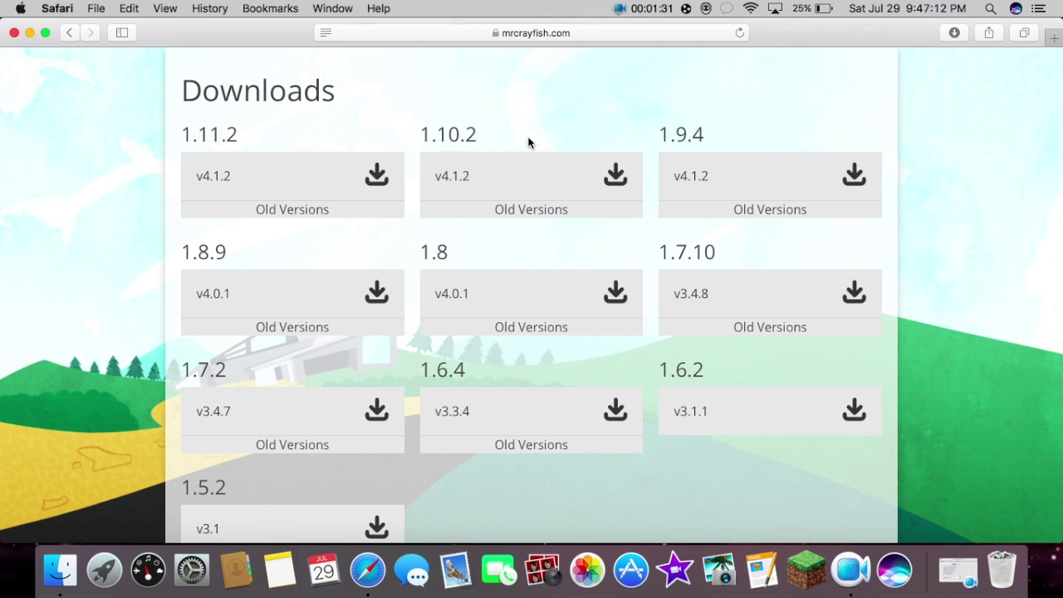
- Download Furniture Mod v4.1.2 for Minecraft 1.10.2, skipping the adf.ly ad, and check Safari's downloads
left_click(613, 174)
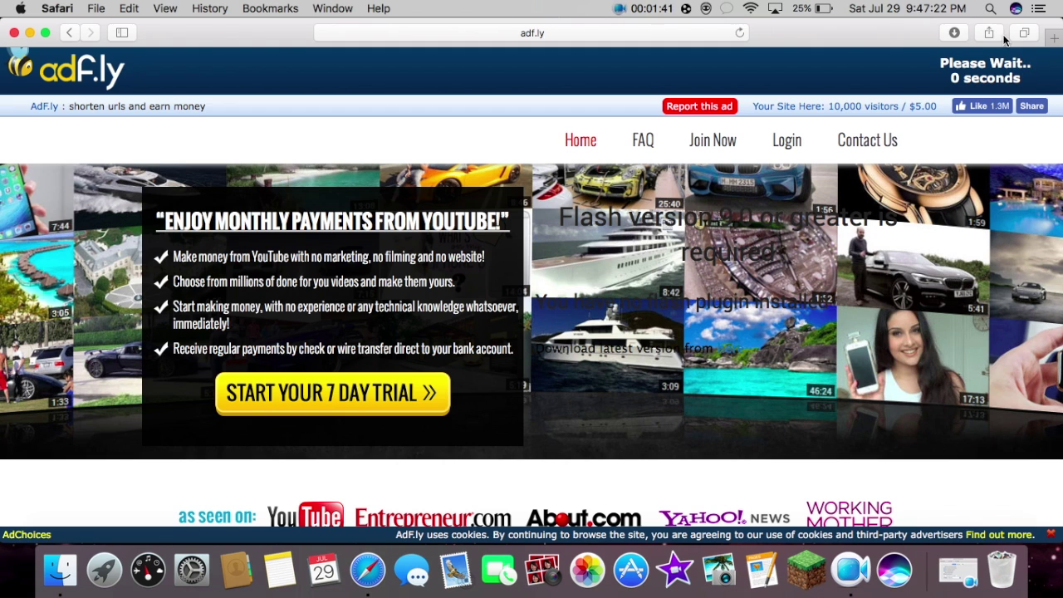
left_click(1002, 73)
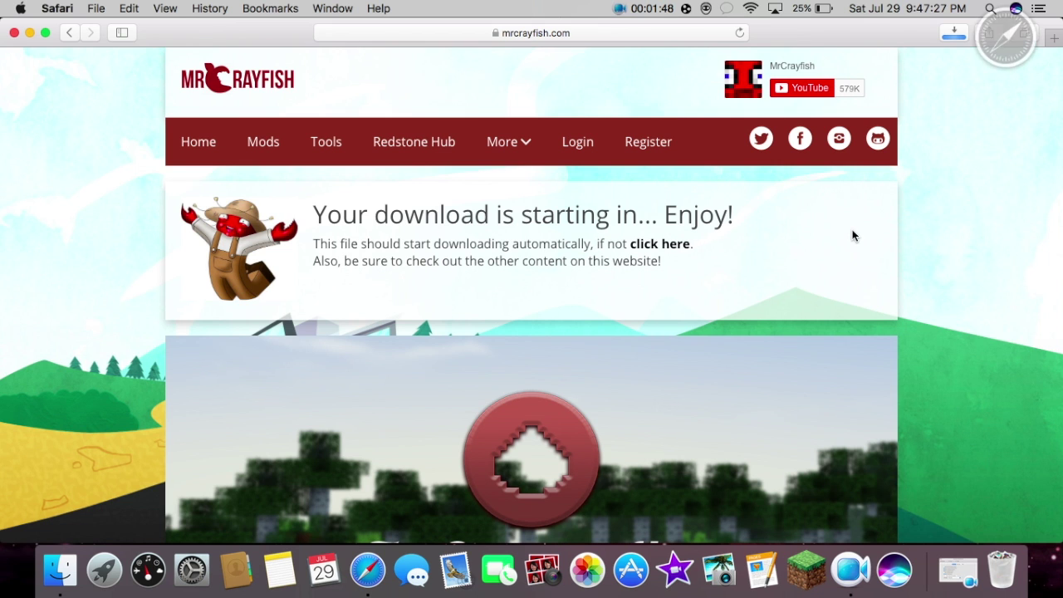
left_click(957, 33)
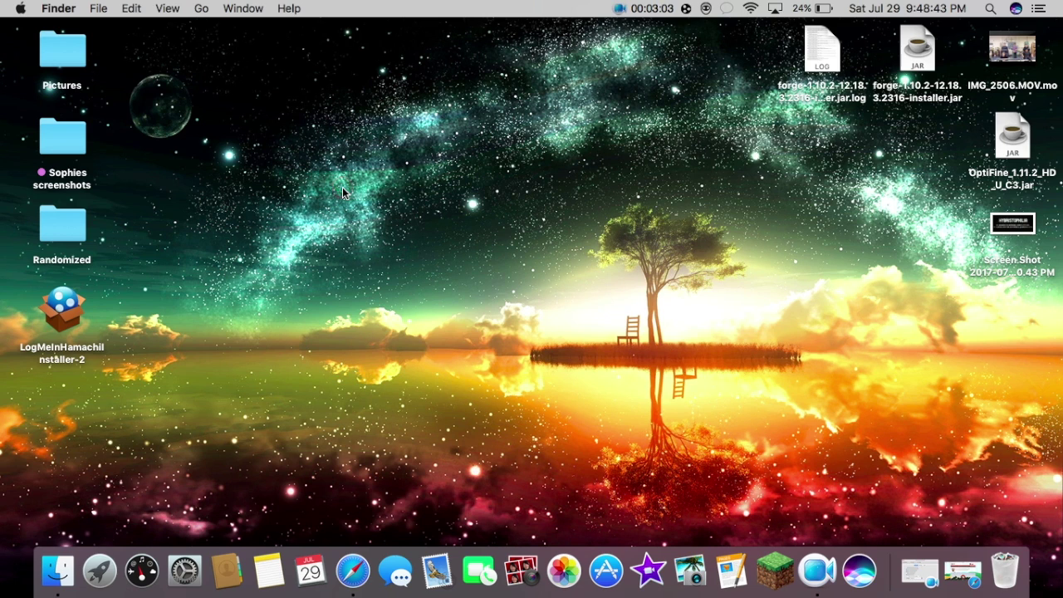
- Jump to ~/Library/Application Support using Go to Folder
left_click(202, 8)
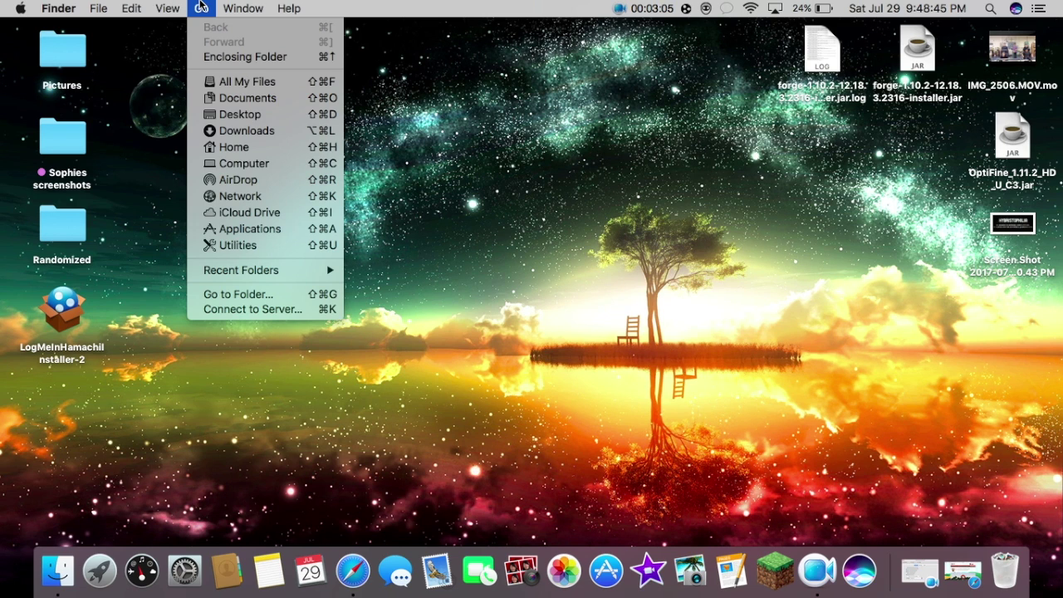
left_click(225, 296)
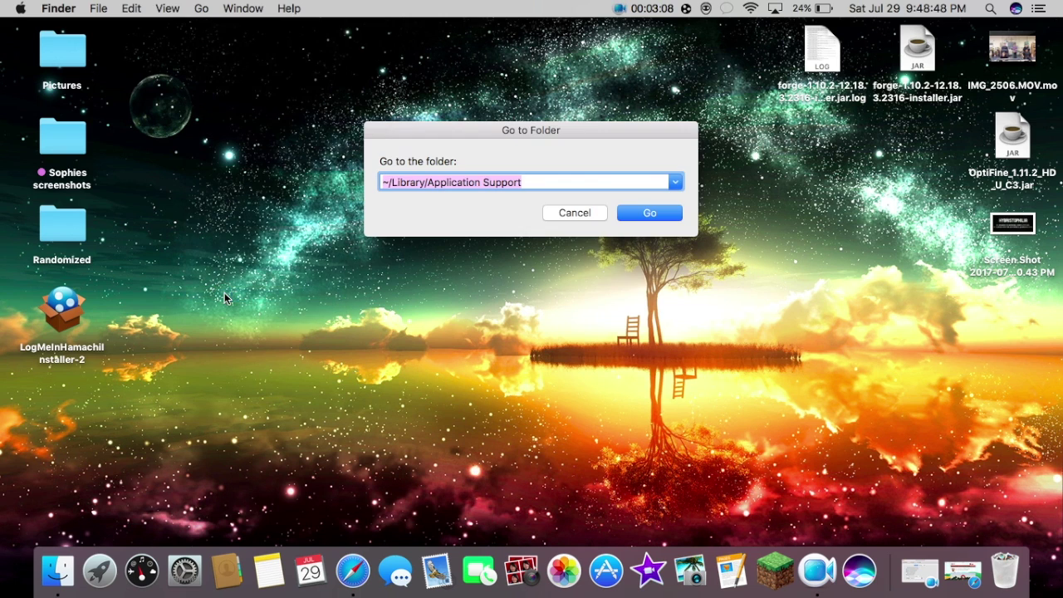
left_click(644, 218)
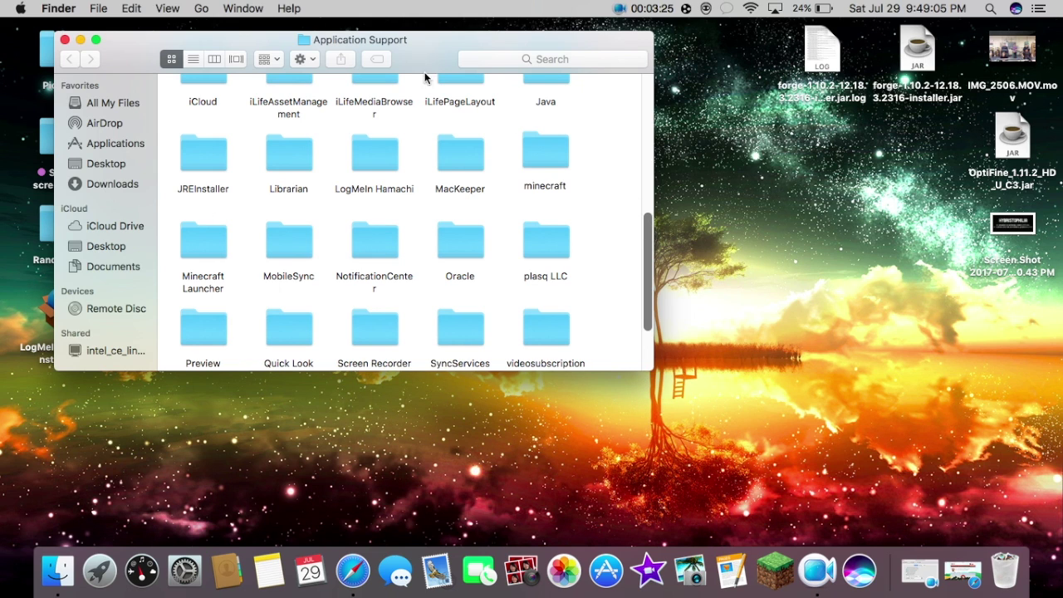
- Open the minecraft folder, then its mods subfolder holding the Mo'Creatures jar
double_click(546, 159)
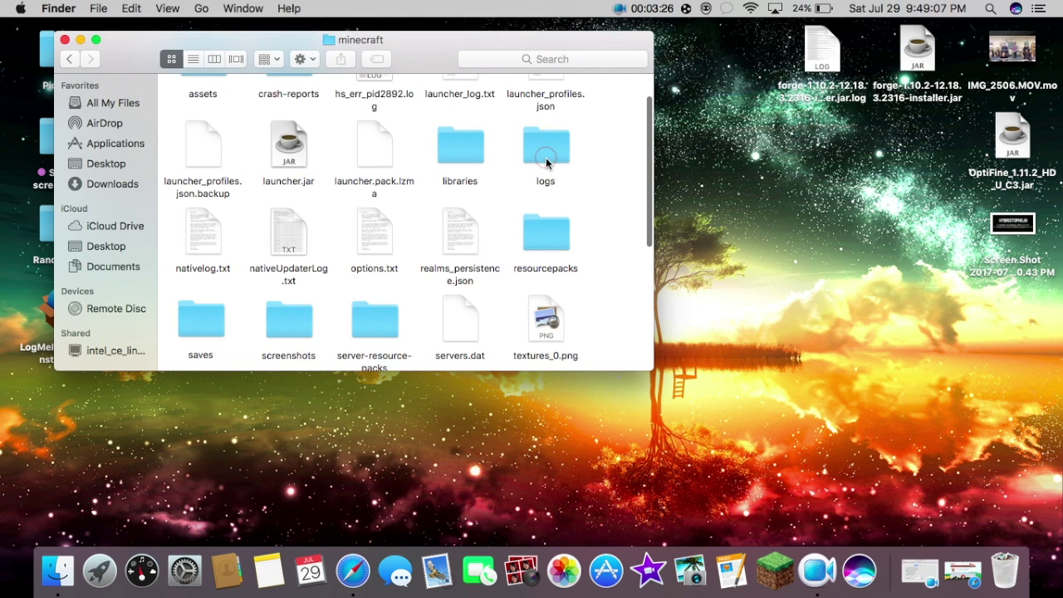
scroll(546, 162, "down", 3)
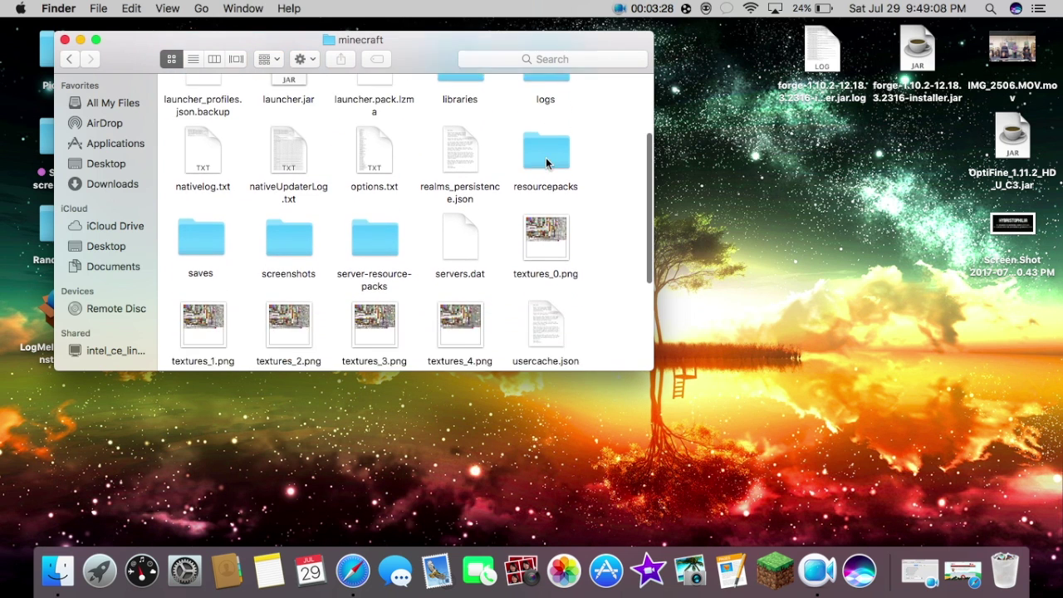
scroll(547, 156, "up", 3)
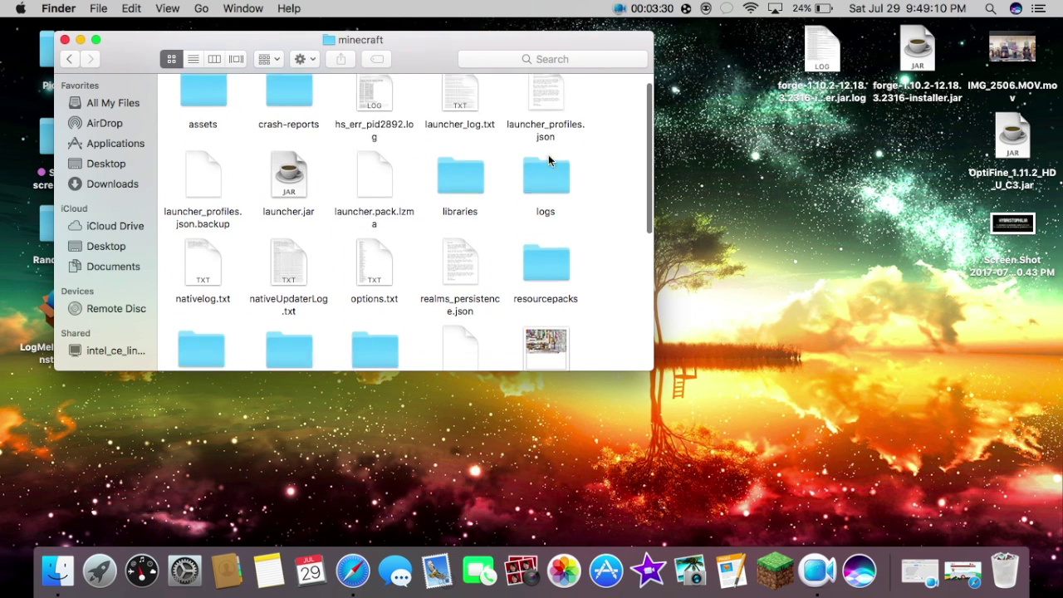
scroll(548, 159, "down", 10)
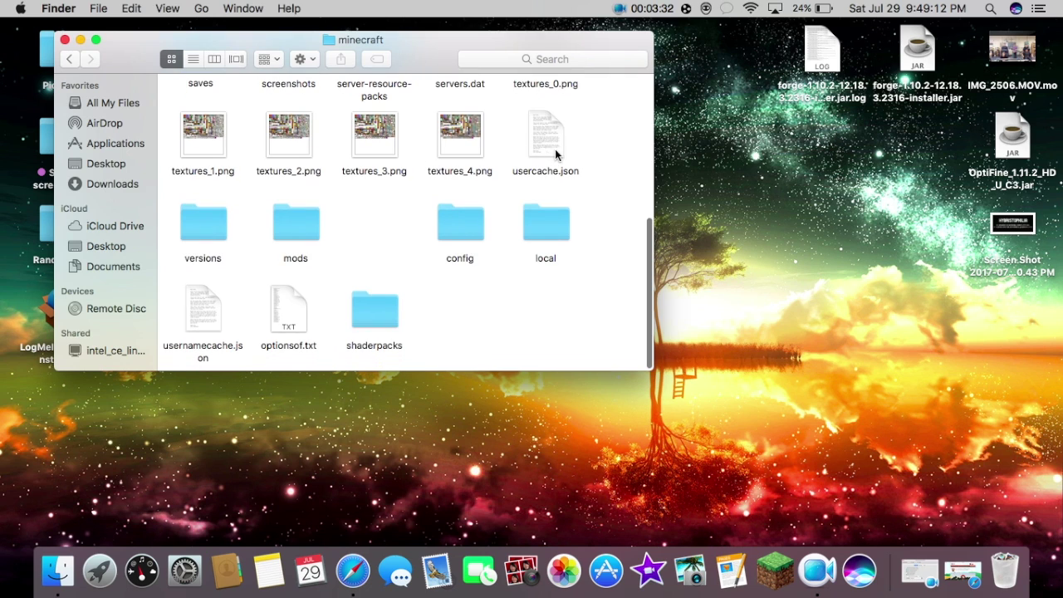
double_click(304, 230)
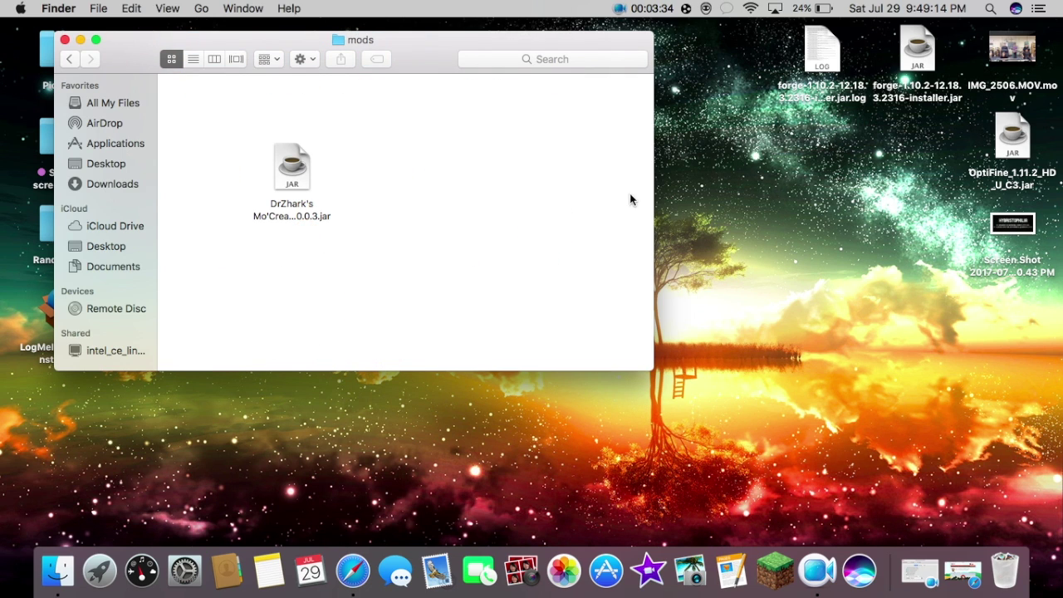
left_click_drag(297, 165, 211, 116)
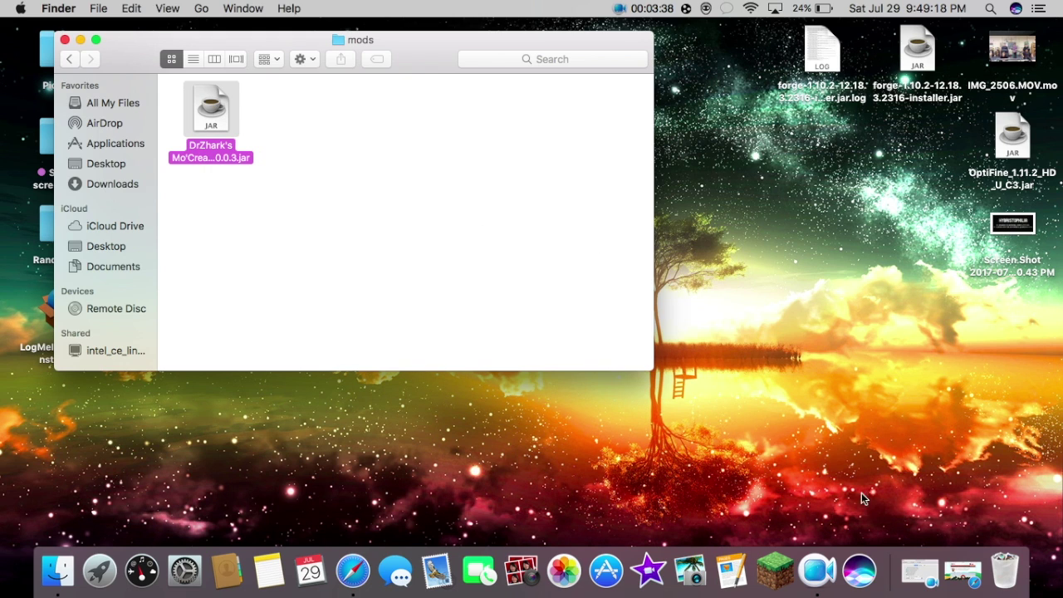
- Move cfm-4.1.2-mc1.10.2.jar from Safari's downloads via the desktop into the mods folder
left_click(963, 571)
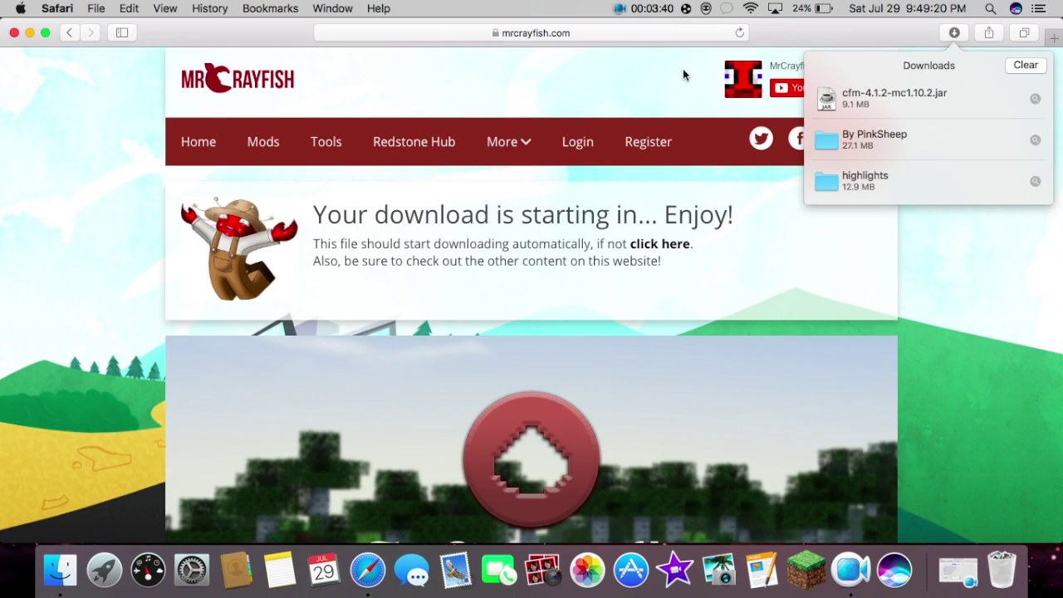
left_click_drag(799, 35, 916, 40)
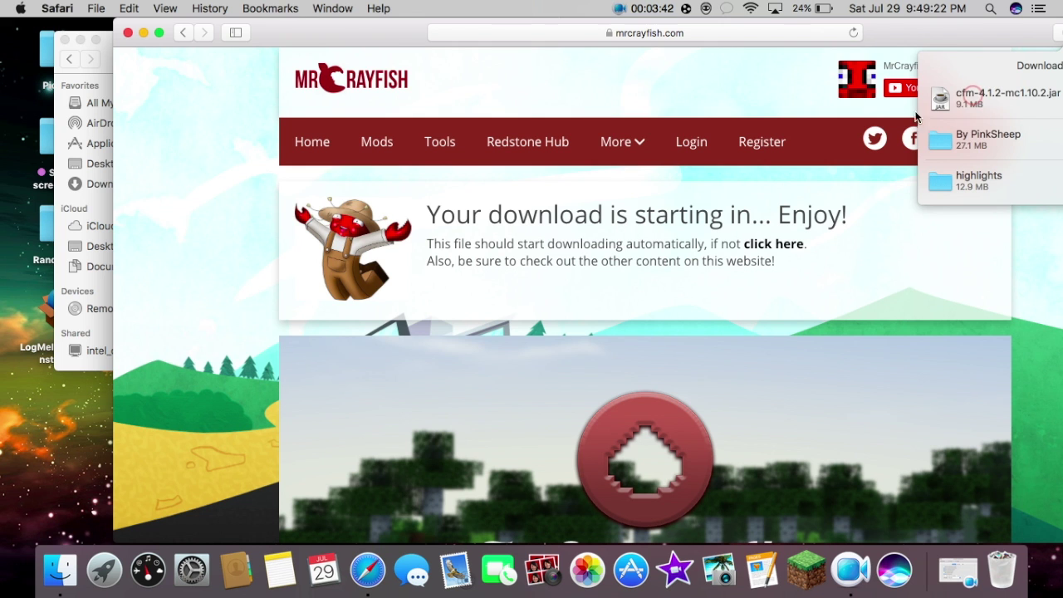
left_click_drag(917, 116, 50, 424)
left_click(144, 33)
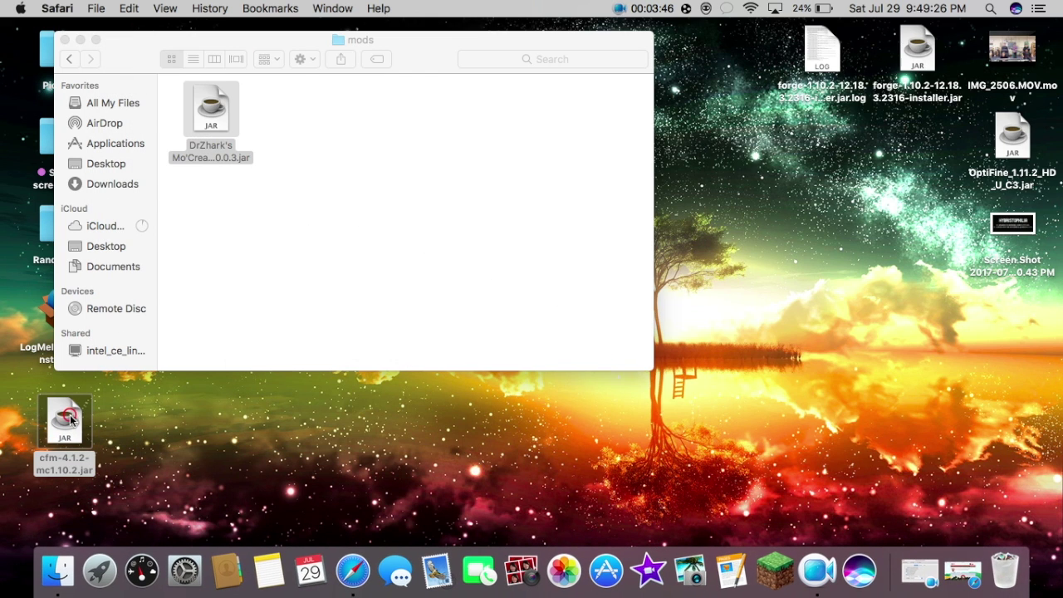
left_click_drag(71, 420, 328, 109)
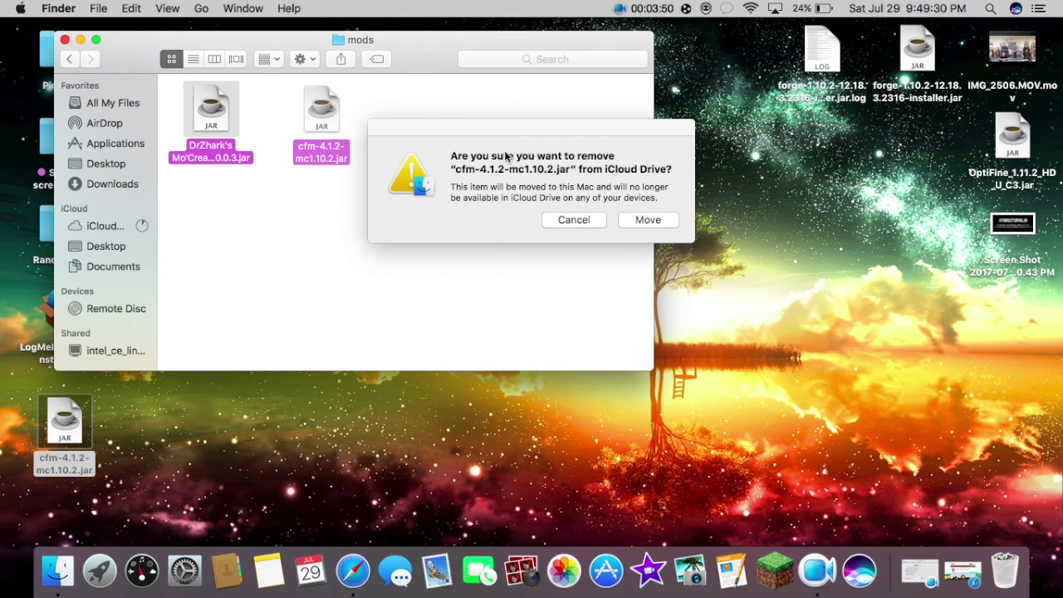
left_click(647, 220)
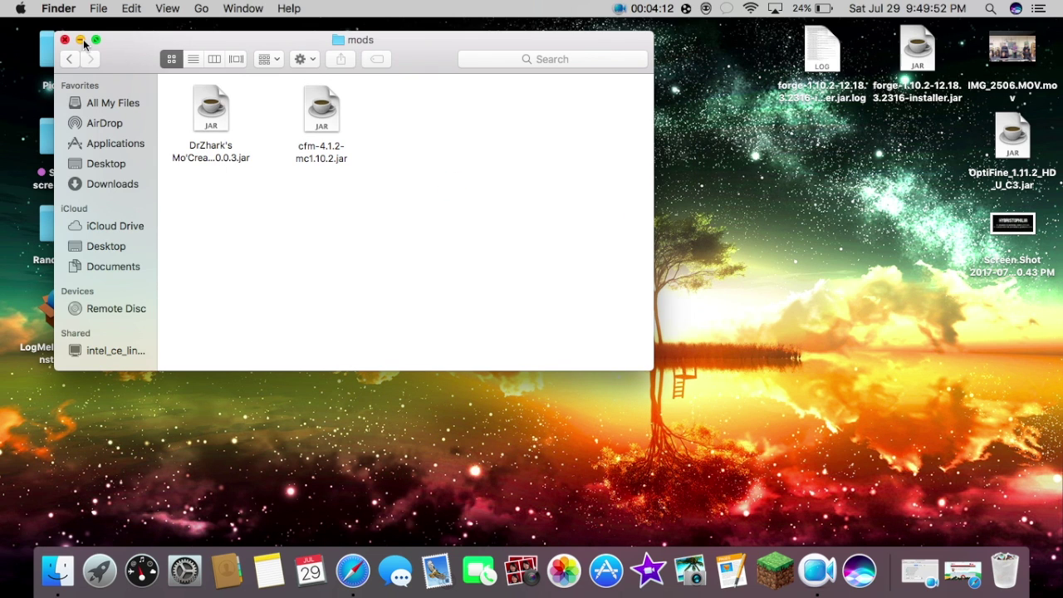
left_click(83, 39)
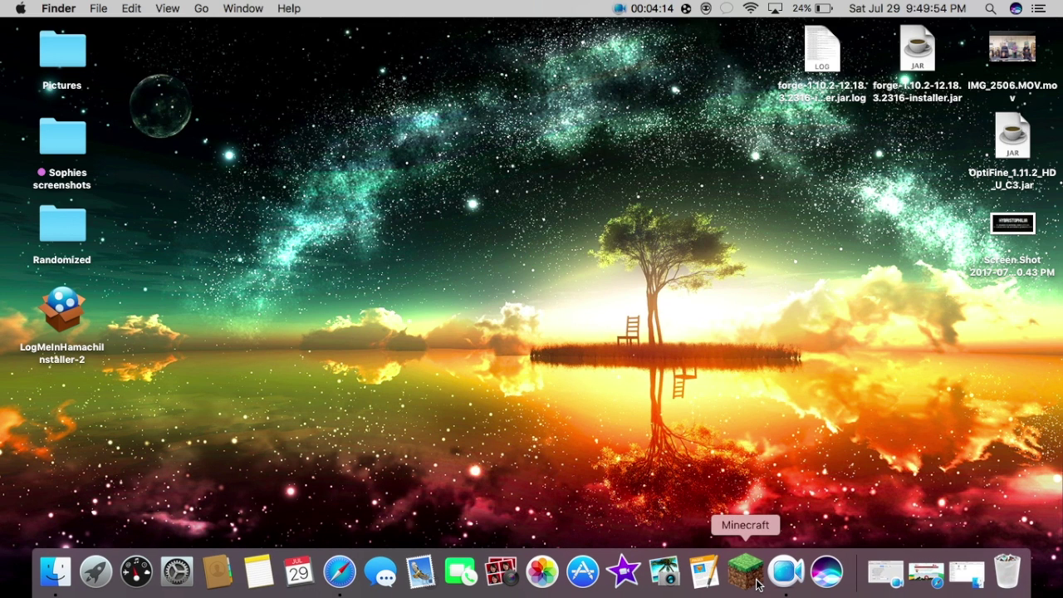
- Launch Minecraft Launcher and play with the 1.10.2-forge1.10.2-12.18.3.2316 profile
left_click(752, 579)
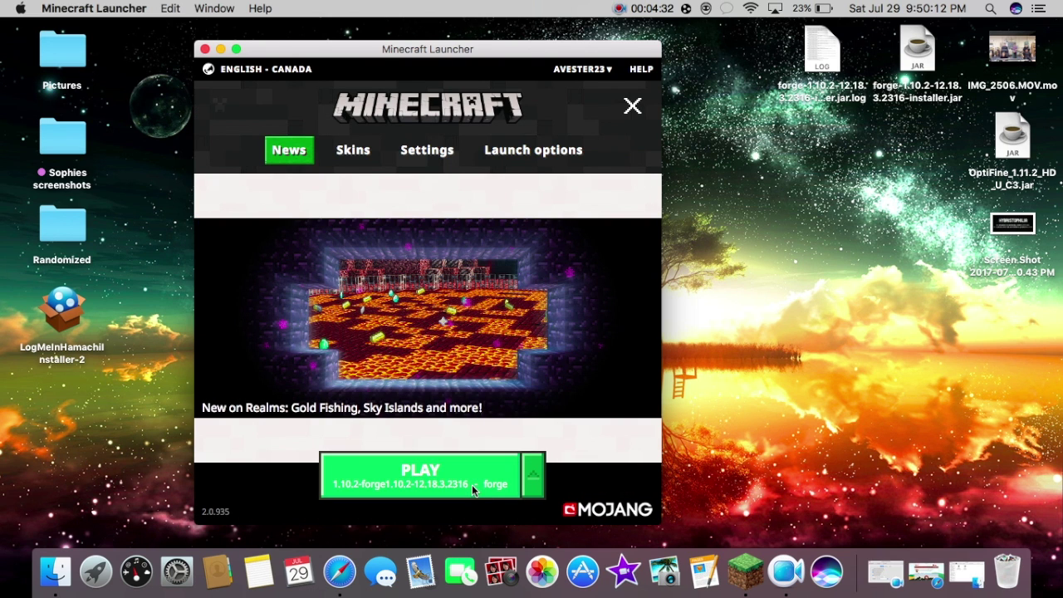
left_click(471, 484)
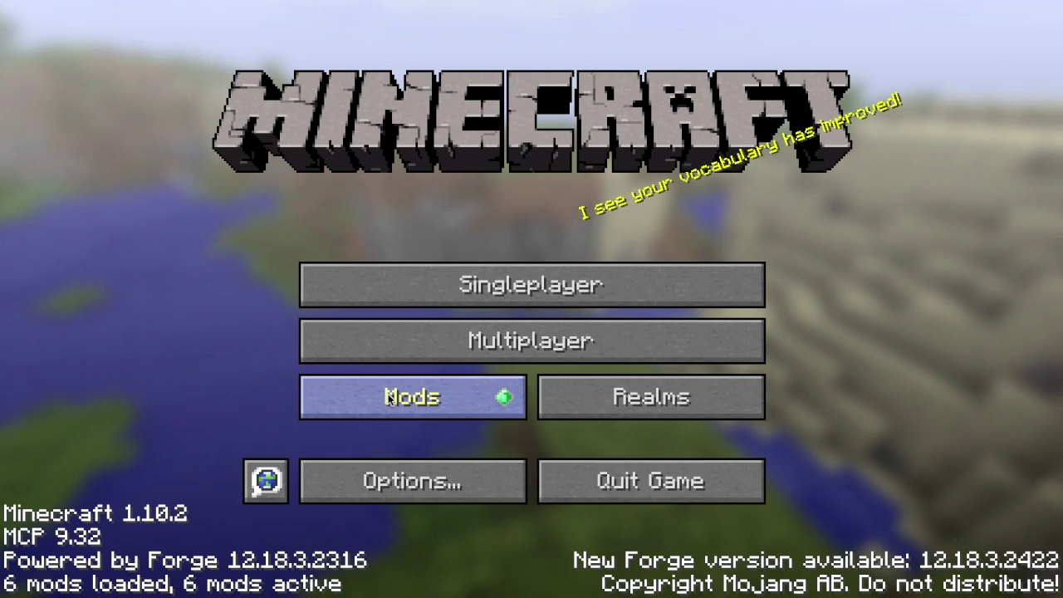
- Confirm in the Mods list that MrCrayfish's Furniture Mod 4.1.2 is loaded
left_click(388, 399)
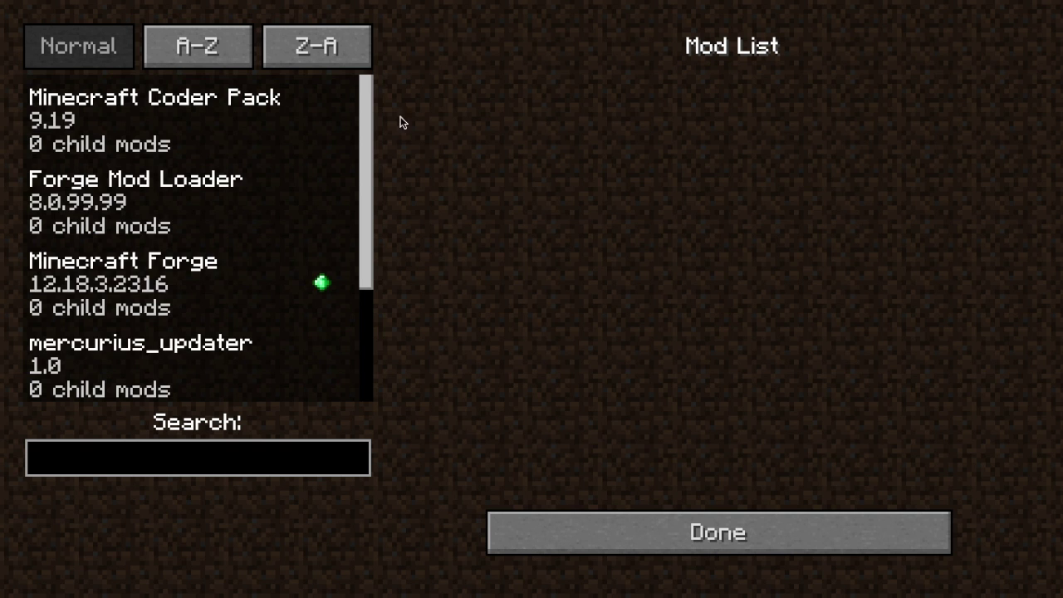
scroll(166, 249, "down", 2)
left_click(125, 299)
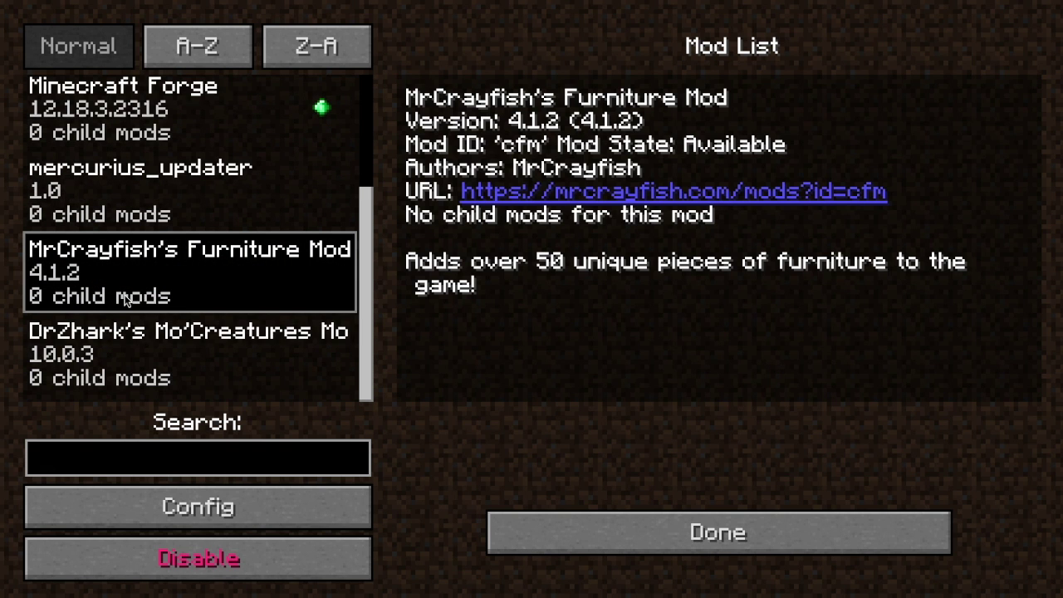
left_click(607, 543)
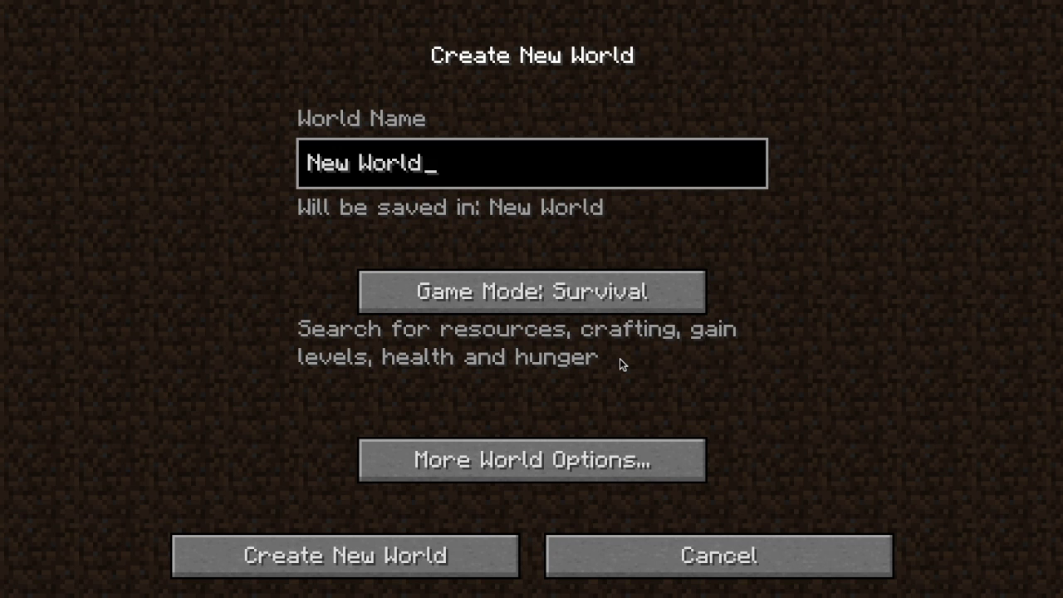
- Name the new world 'Minecraft Mod Test' and set its game mode to Creative
key("BackSpace")
key("BackSpace")
key("BackSpace")
key("BackSpace")
key("BackSpace")
key("BackSpace")
key("BackSpace")
key("BackSpace")
key("BackSpace")
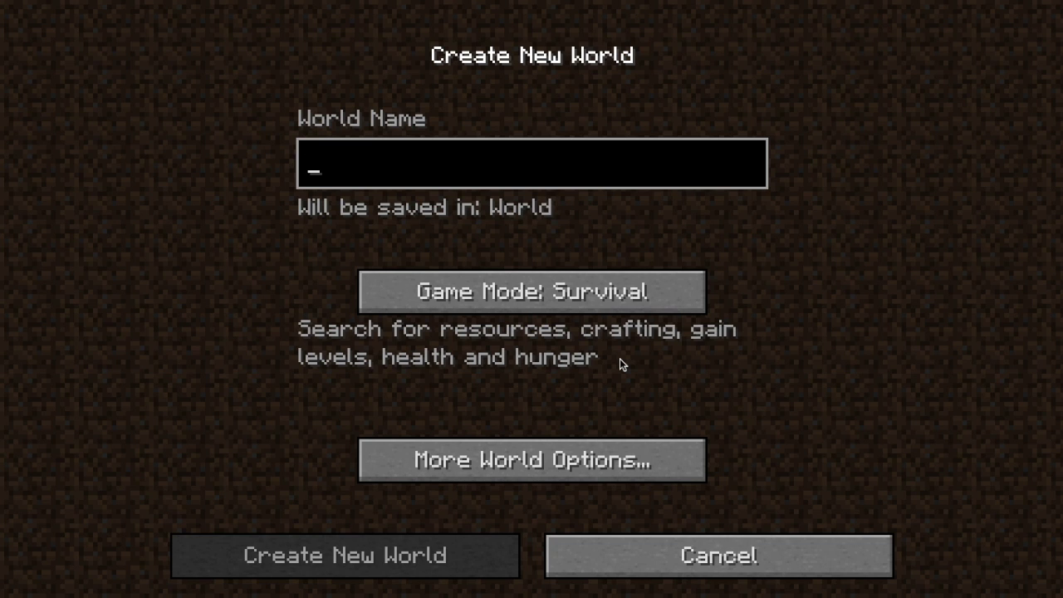
type("F")
key("BackSpace")
type("M")
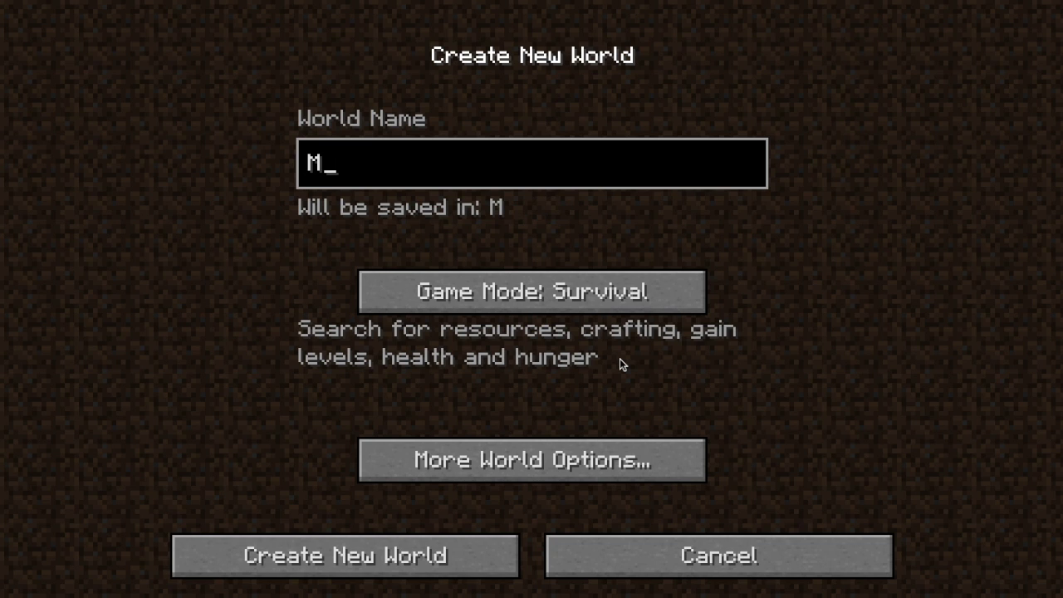
type("inecraft")
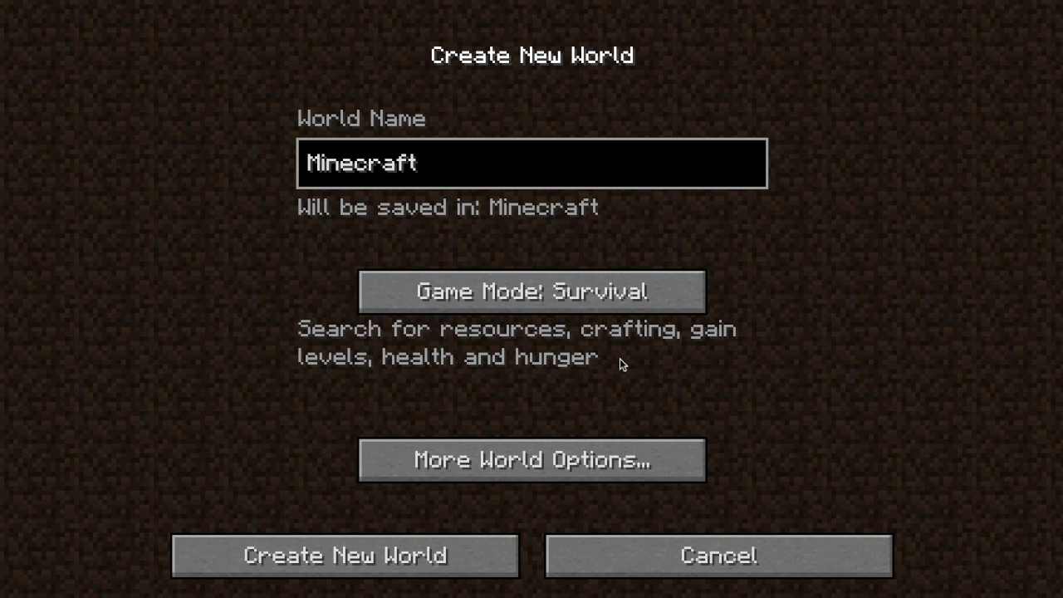
type(" Mod Test")
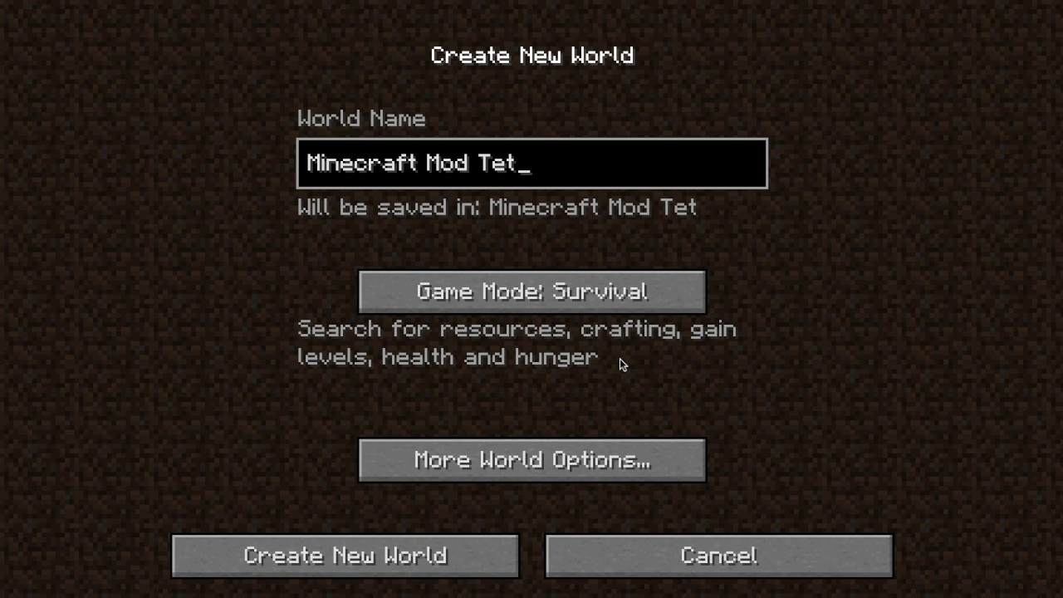
left_click(558, 291)
left_click(558, 291)
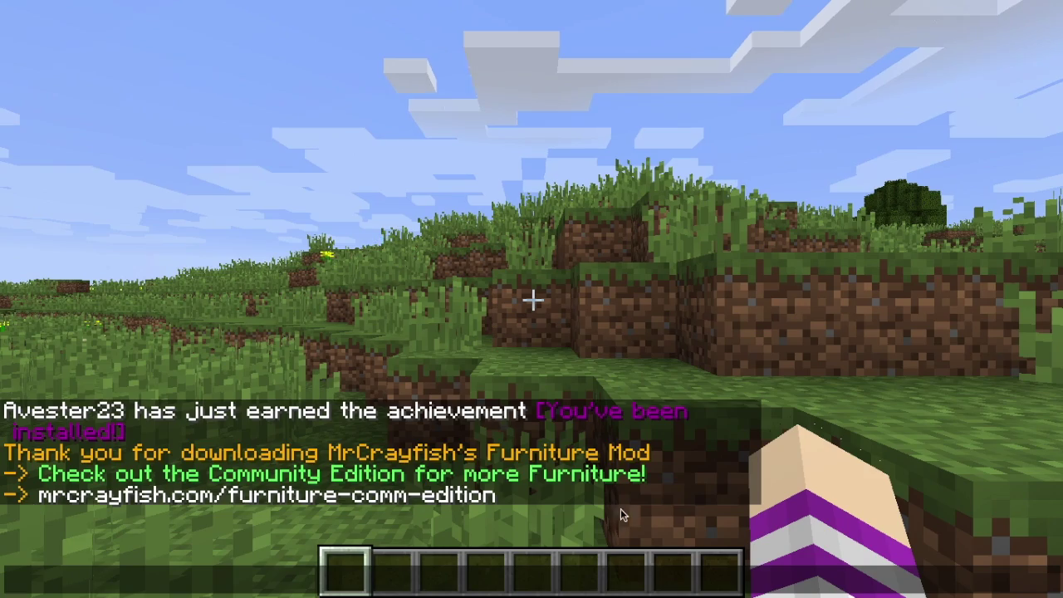
- Close the mod's chat messages and swing the character's arm inside the fenced garden
key("Escape")
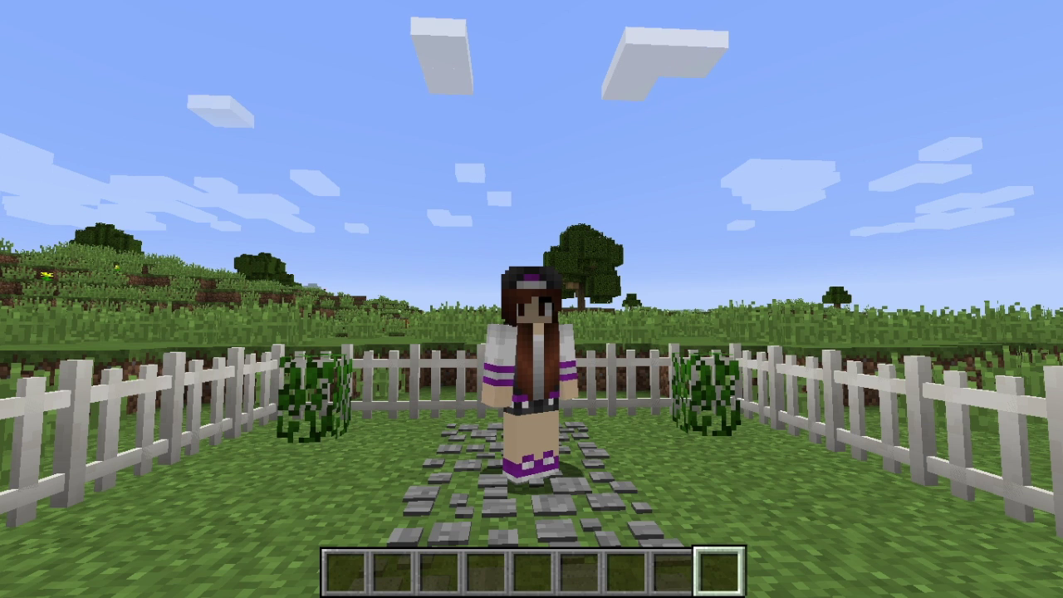
left_click(532, 299)
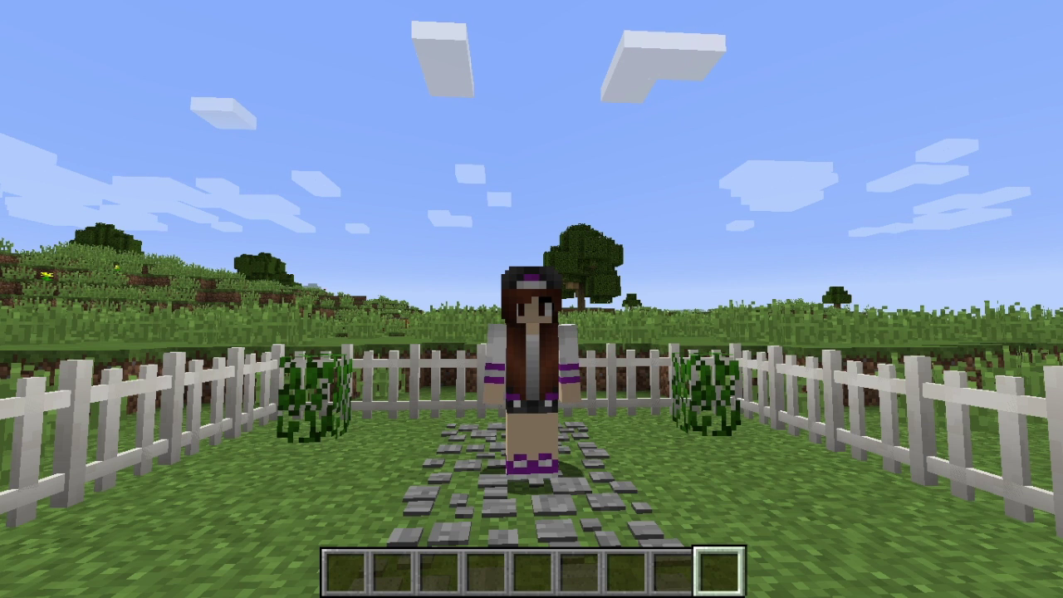